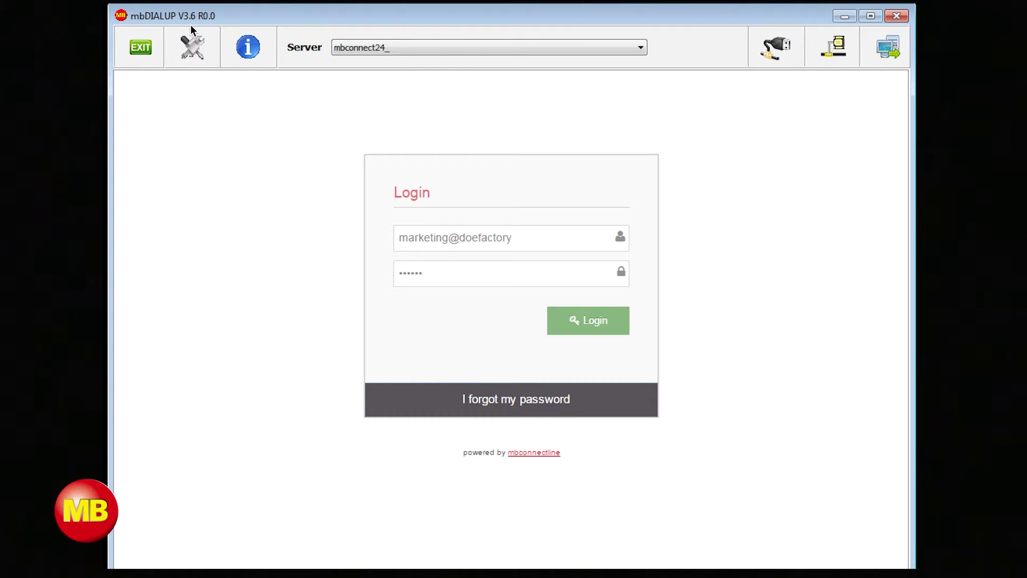
Step: Log in to mbCONNECT24 and open Project Gama from the Administration area
left_click(611, 323)
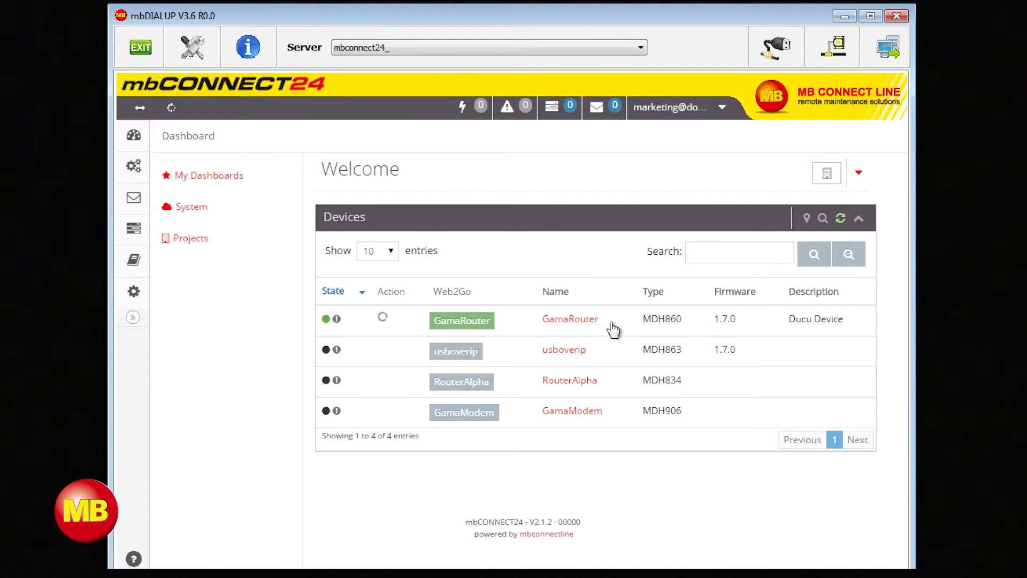
mouse_move(134, 165)
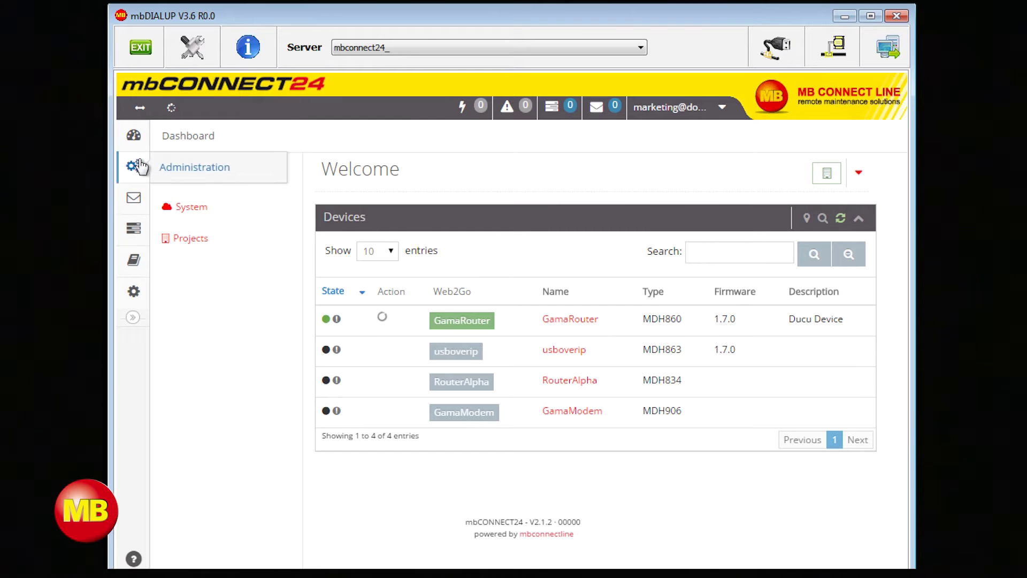
left_click(192, 169)
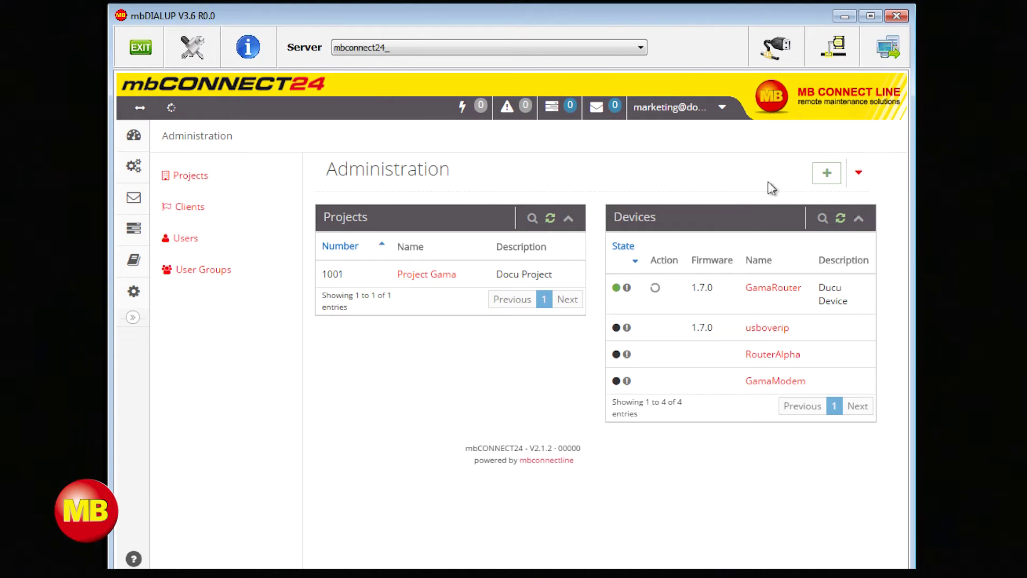
left_click(821, 174)
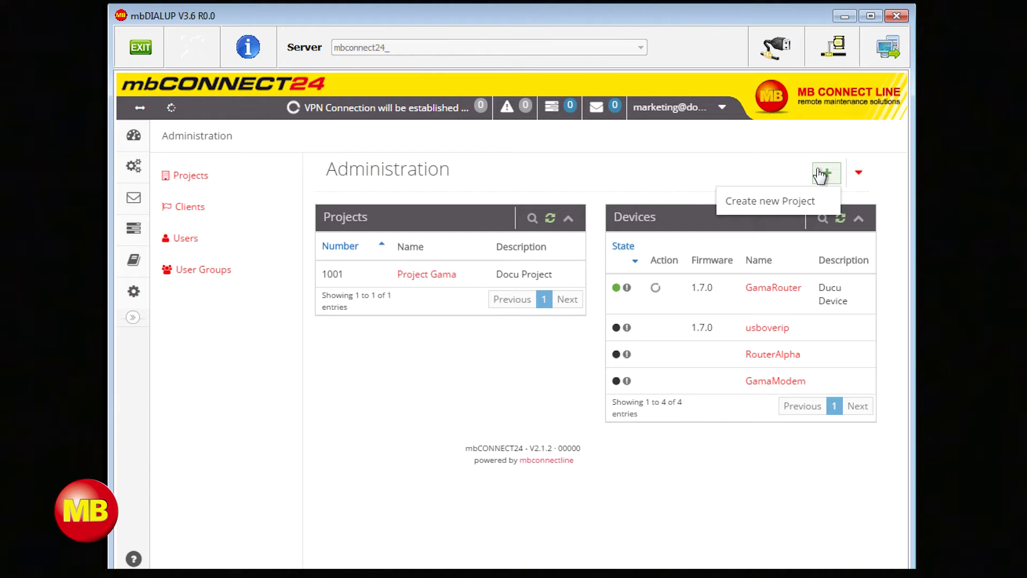
left_click(441, 278)
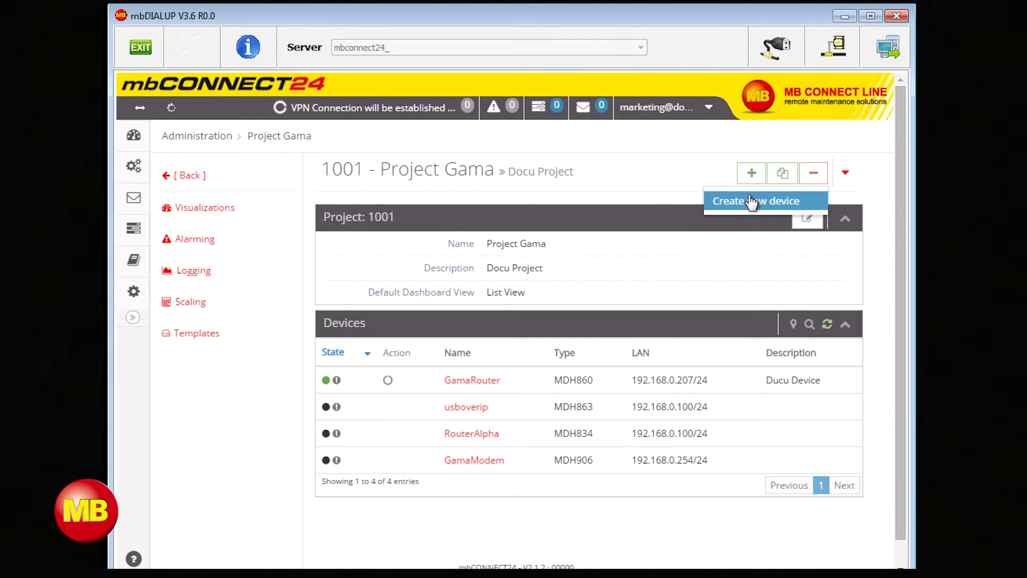
Step: Save a new MDH863 device, firmware 1.7.0, named 'mbdevice' and view its details
left_click(749, 200)
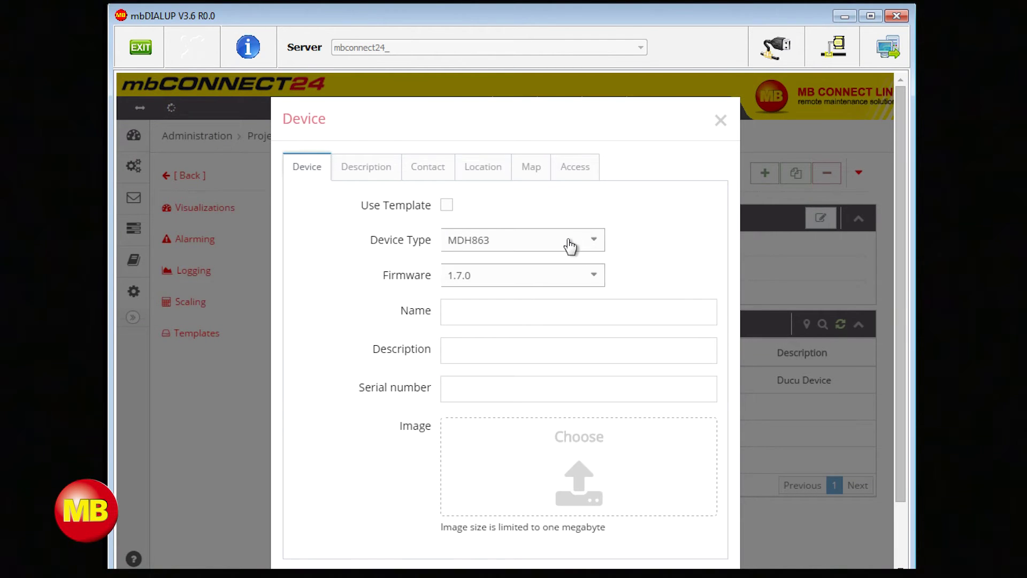
left_click(569, 245)
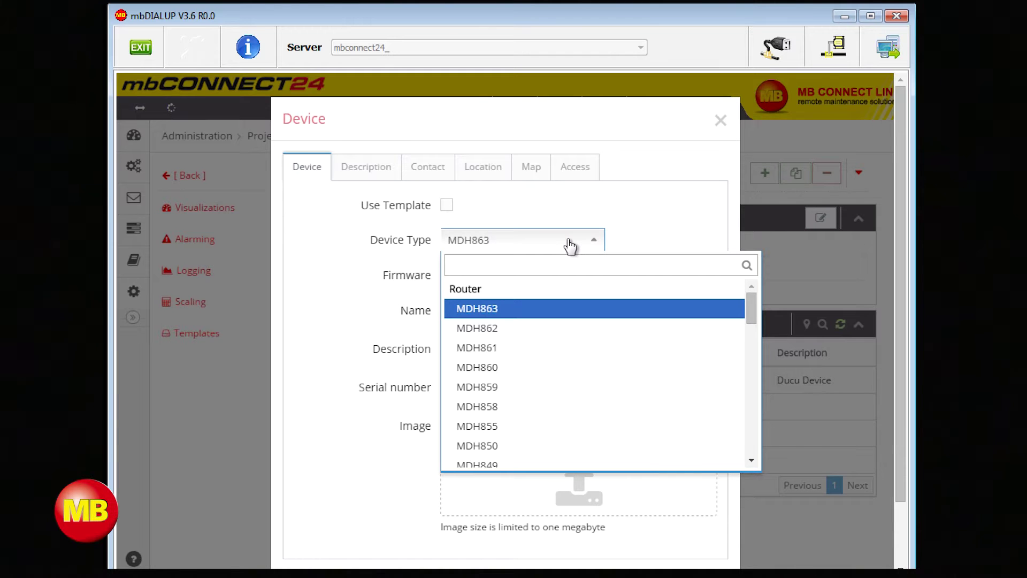
left_click(569, 245)
left_click(530, 309)
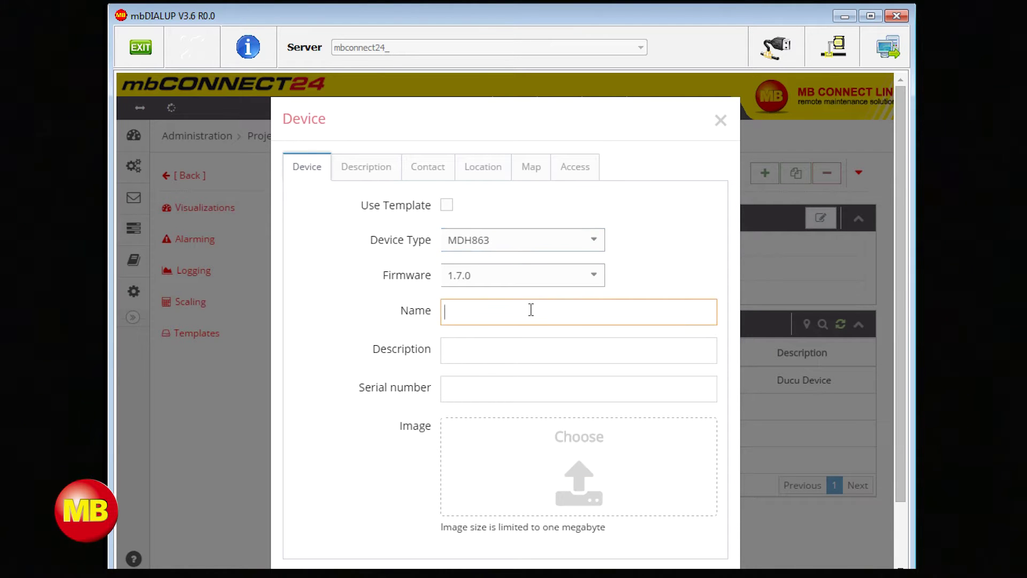
type("mbdevice")
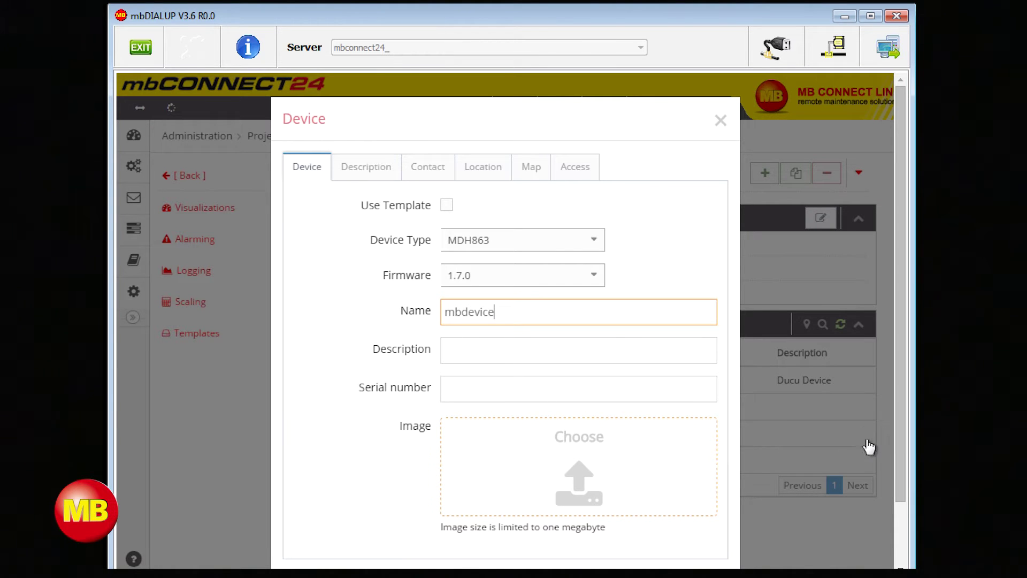
scroll(899, 447, "down", 2)
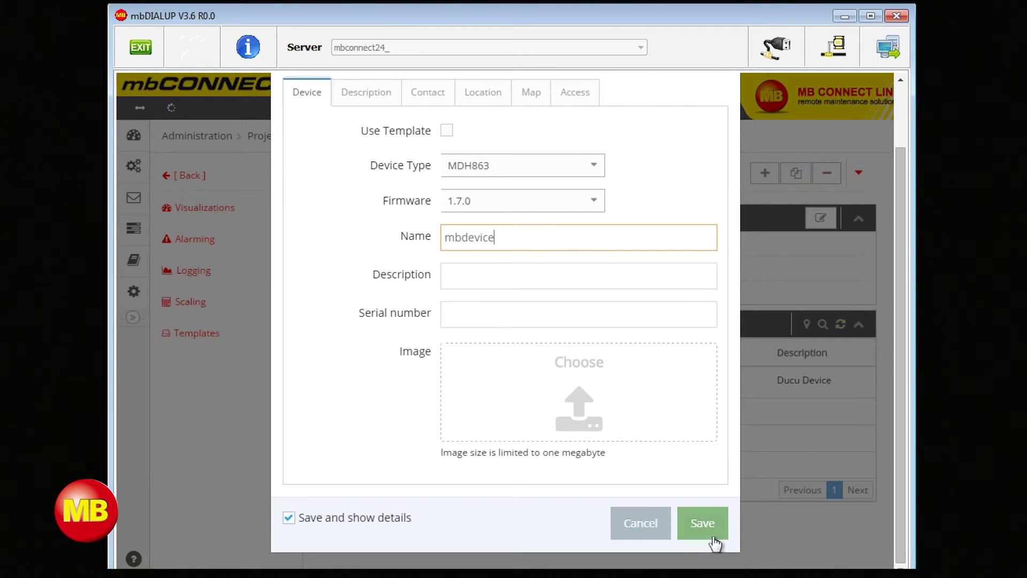
left_click(711, 533)
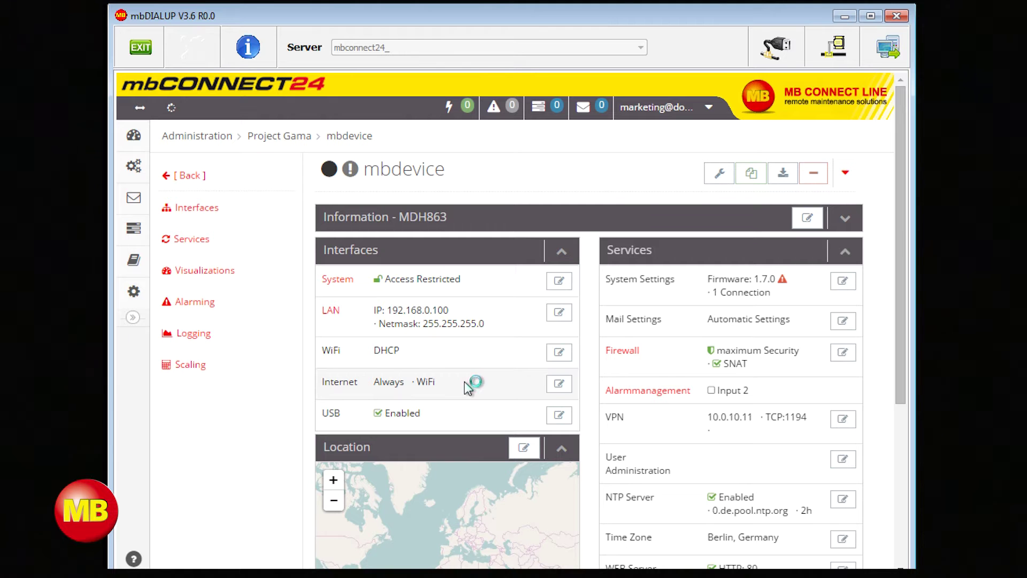
Step: Set the WiFi SSID to 'MB Connect Line Intern WLAN' with WPA2PSK authentication and AES encryption
left_click(564, 352)
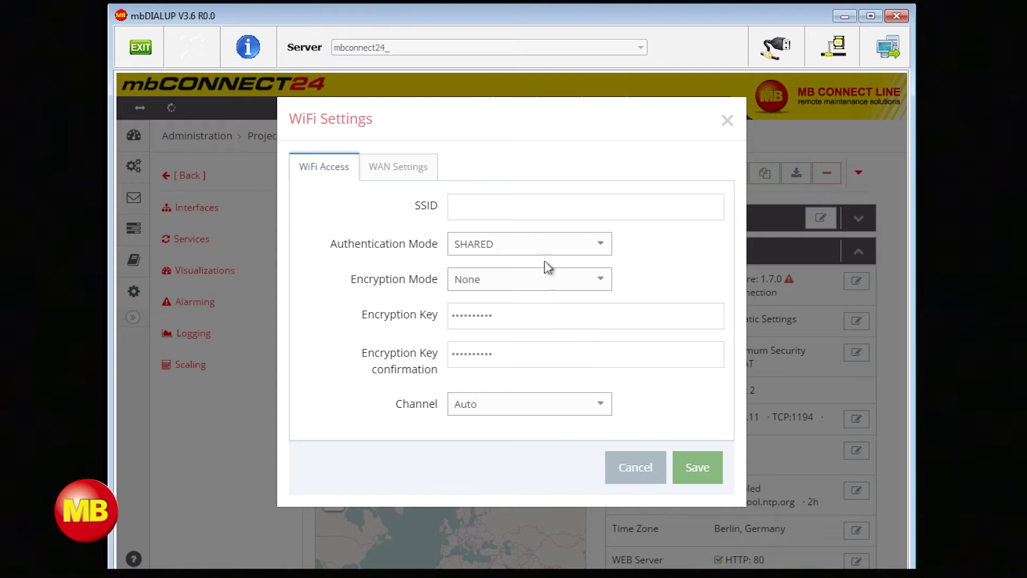
left_click(534, 209)
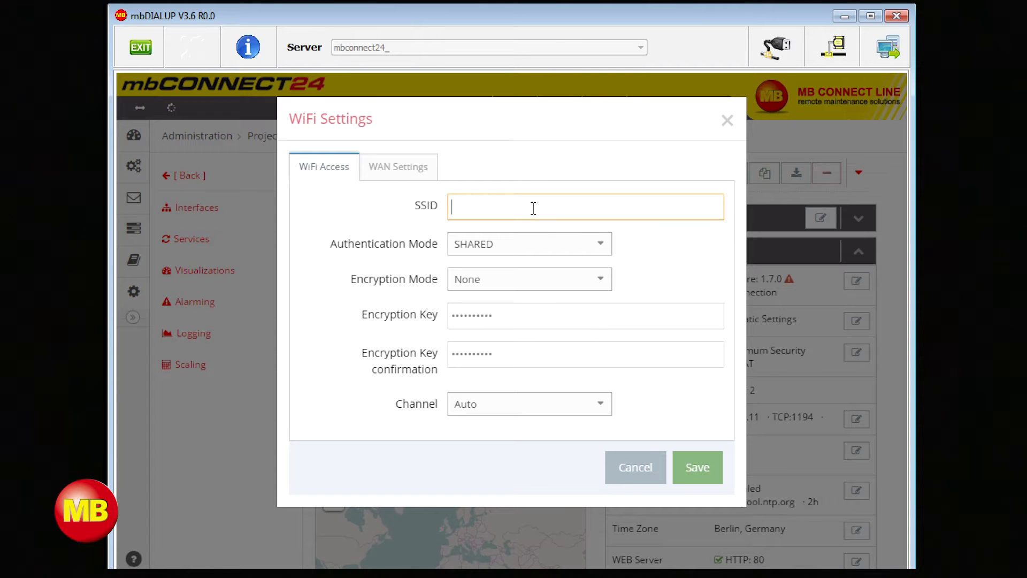
type("MB Connect Line Intern WLAN")
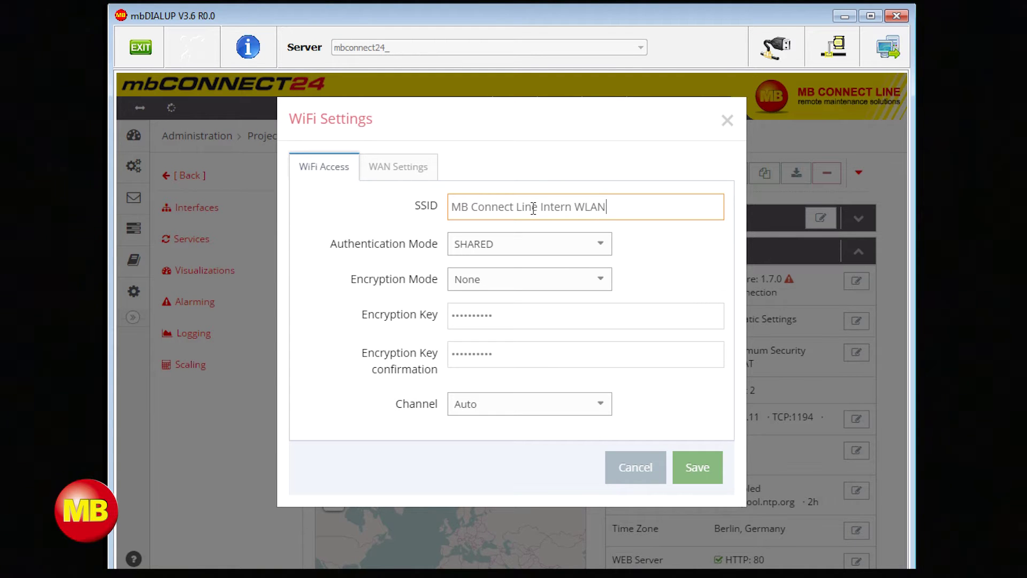
left_click(527, 231)
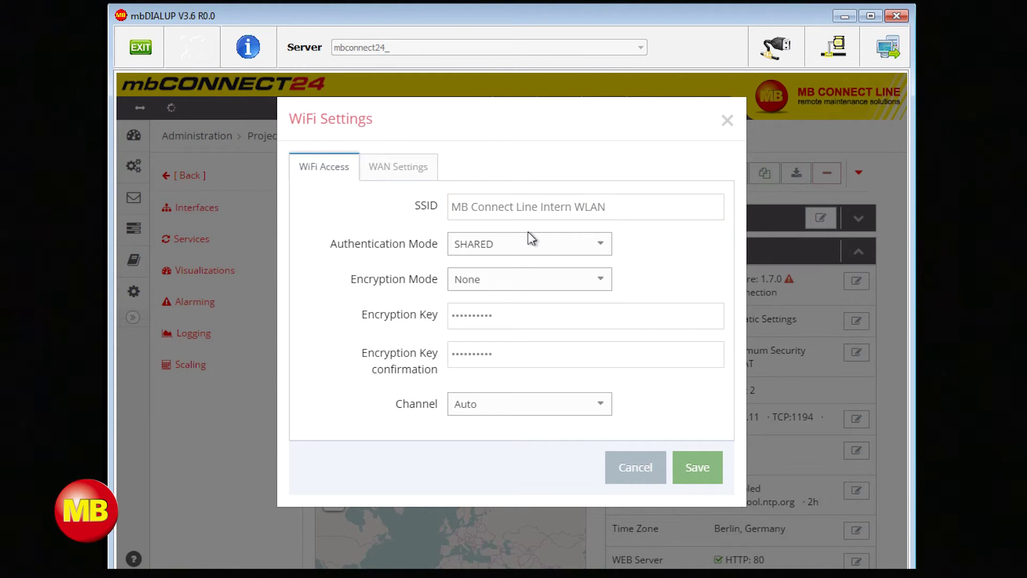
left_click(532, 257)
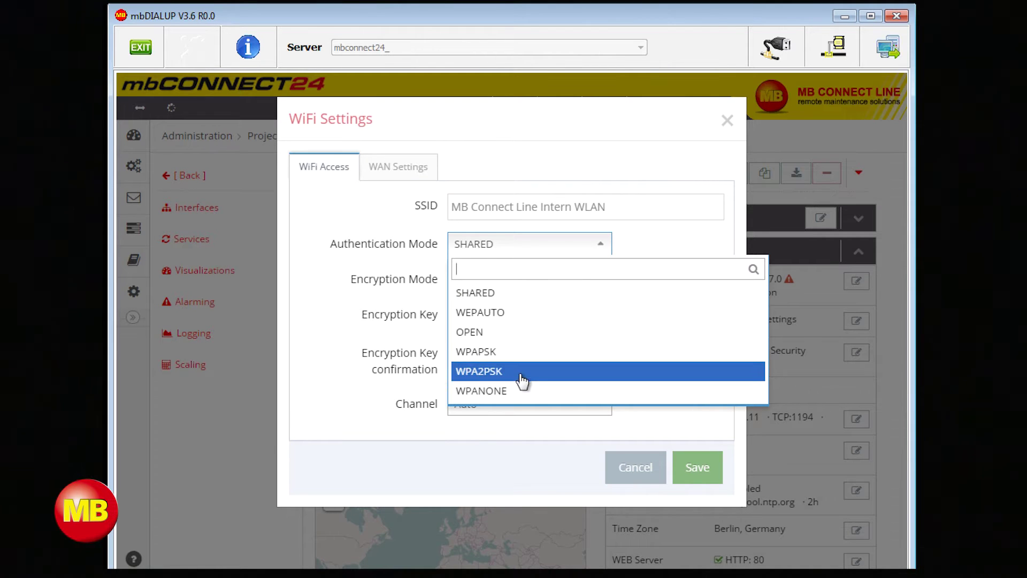
left_click(521, 371)
left_click(539, 289)
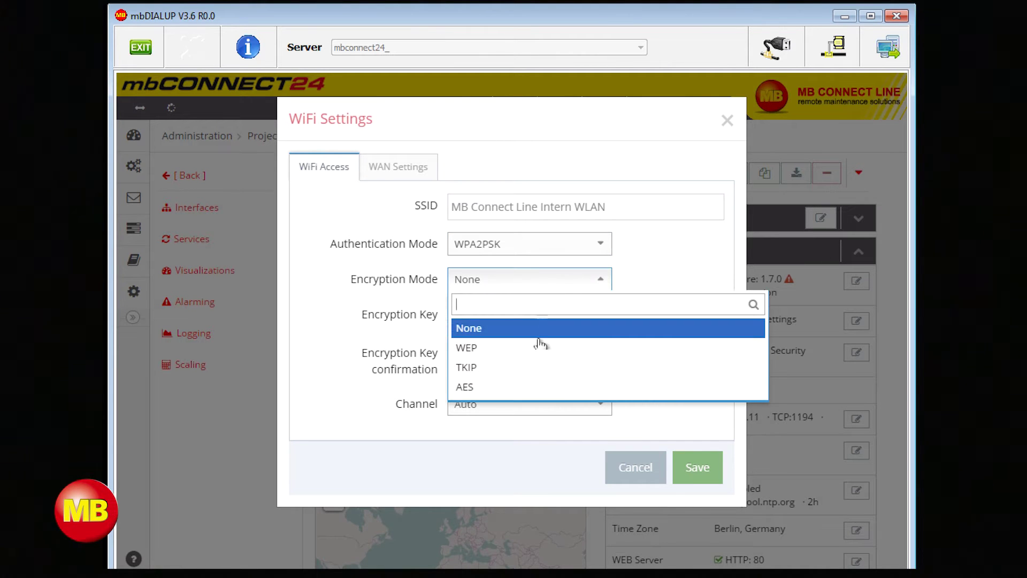
left_click(539, 385)
Step: Enter and confirm the WiFi encryption key, then save the WiFi settings
double_click(519, 322)
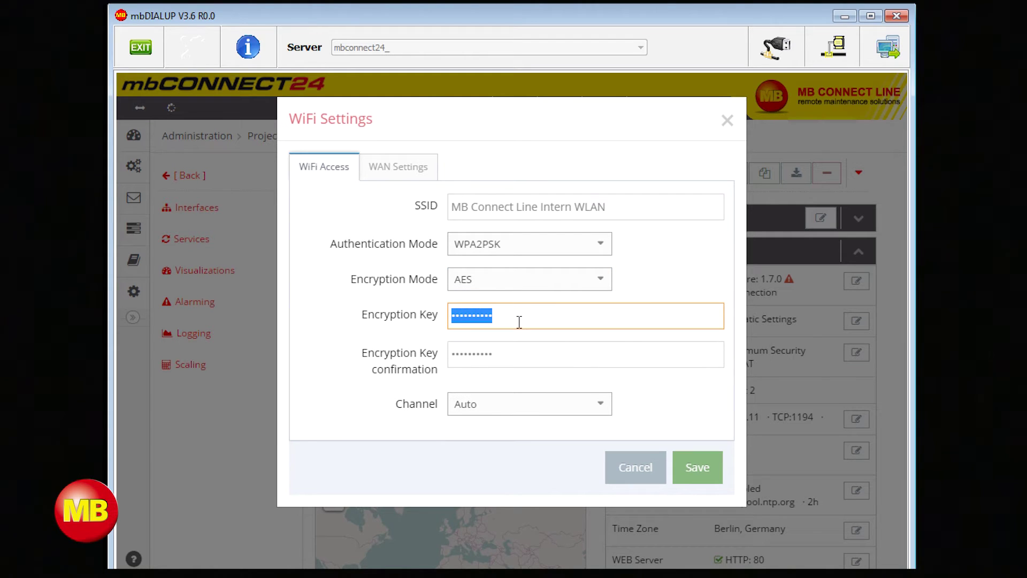
type("1234")
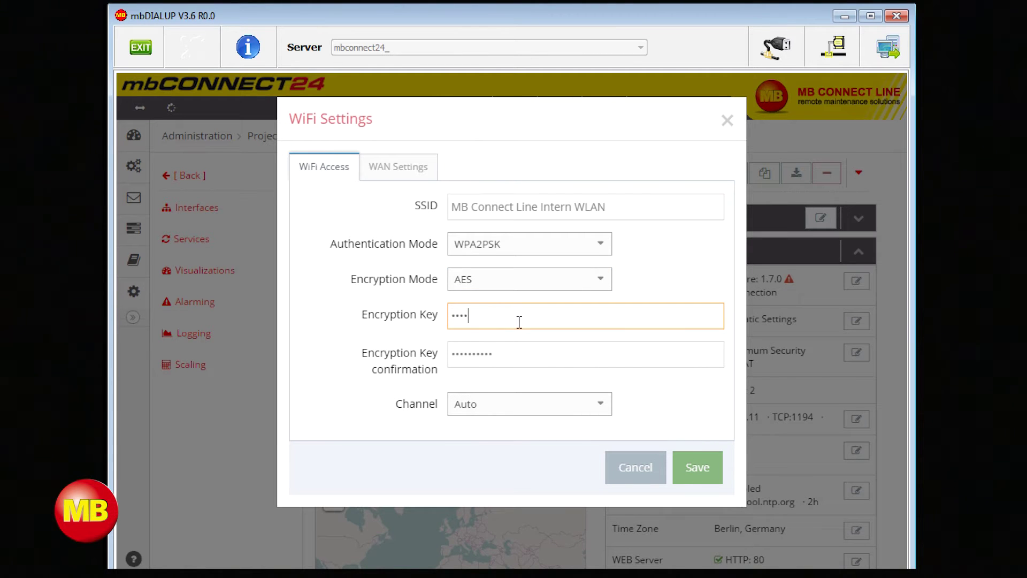
type("56789")
key("Tab")
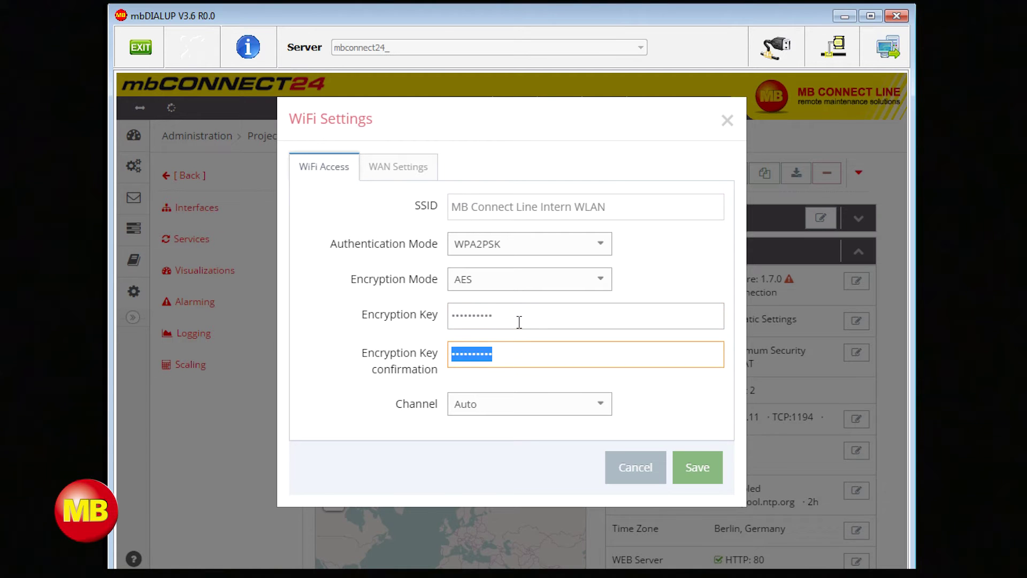
type("123")
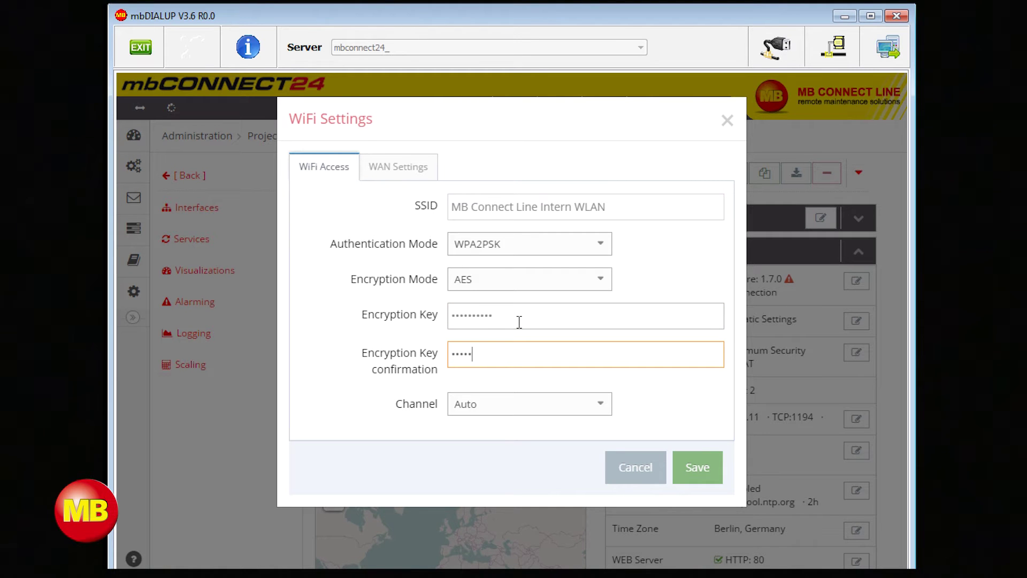
type("456789")
left_click(696, 472)
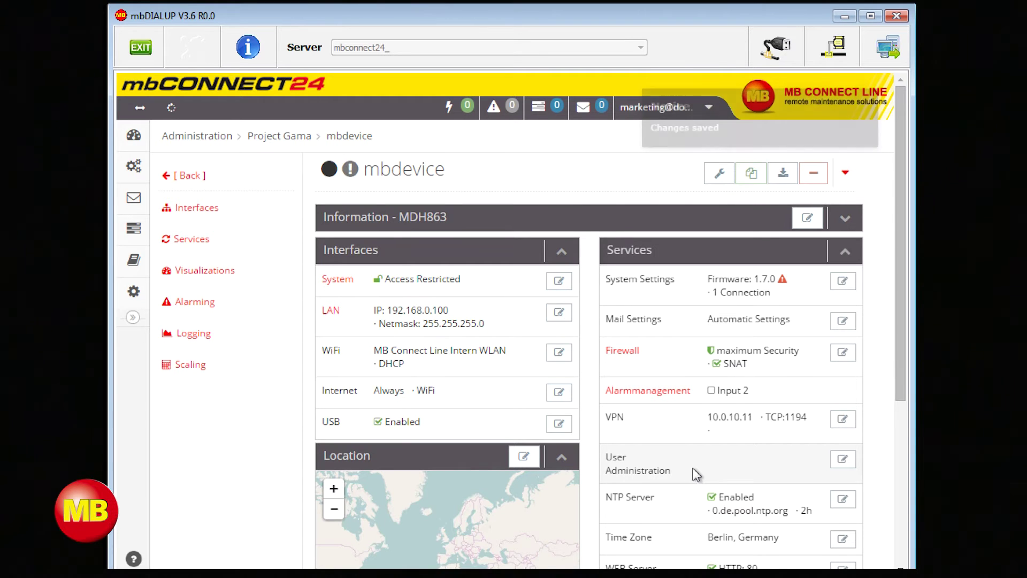
Step: Download mbdevice's configuration to the PC as mbconnect24 on Wechseldatenträger (E:)
left_click(784, 174)
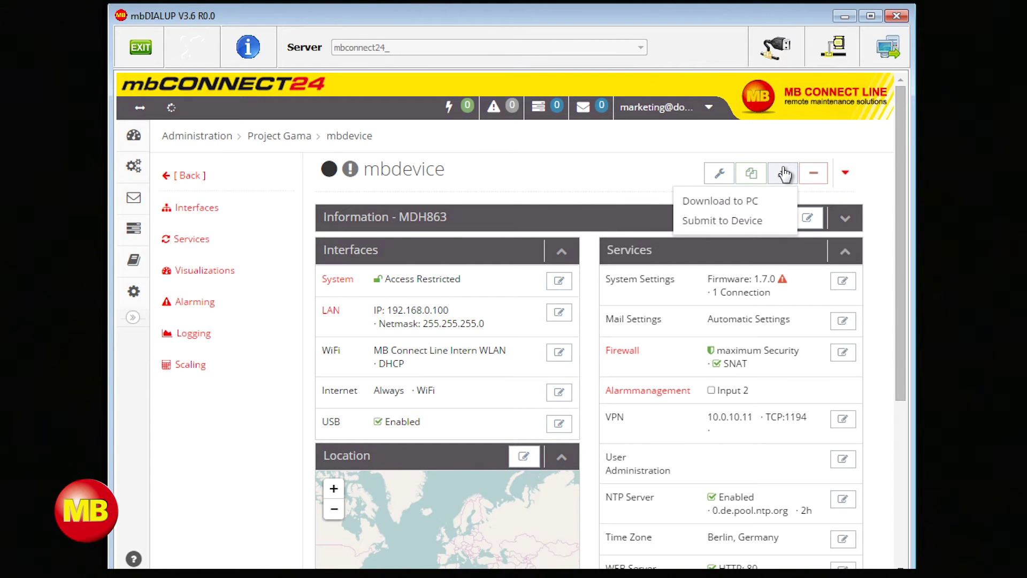
left_click(770, 202)
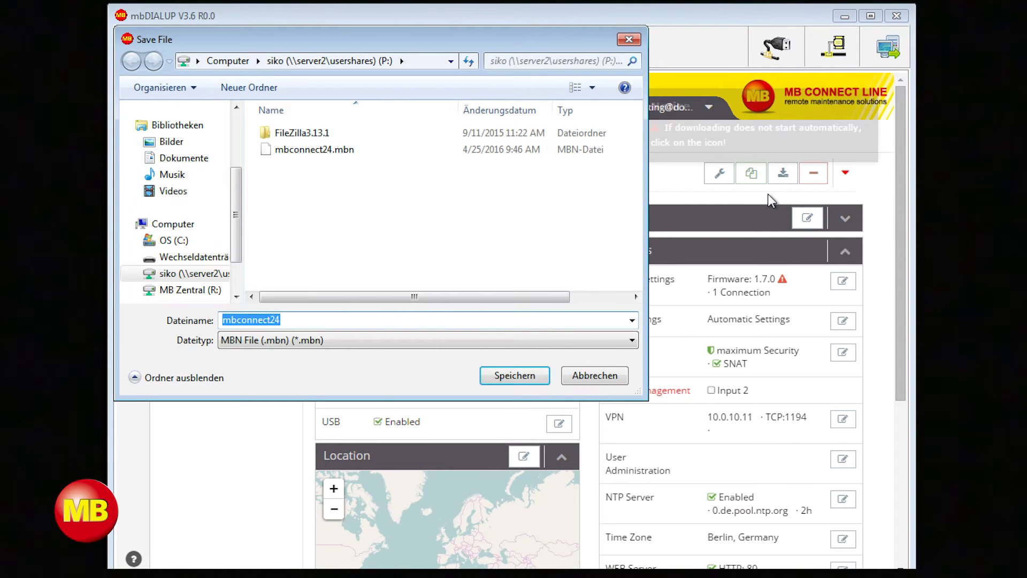
left_click(179, 258)
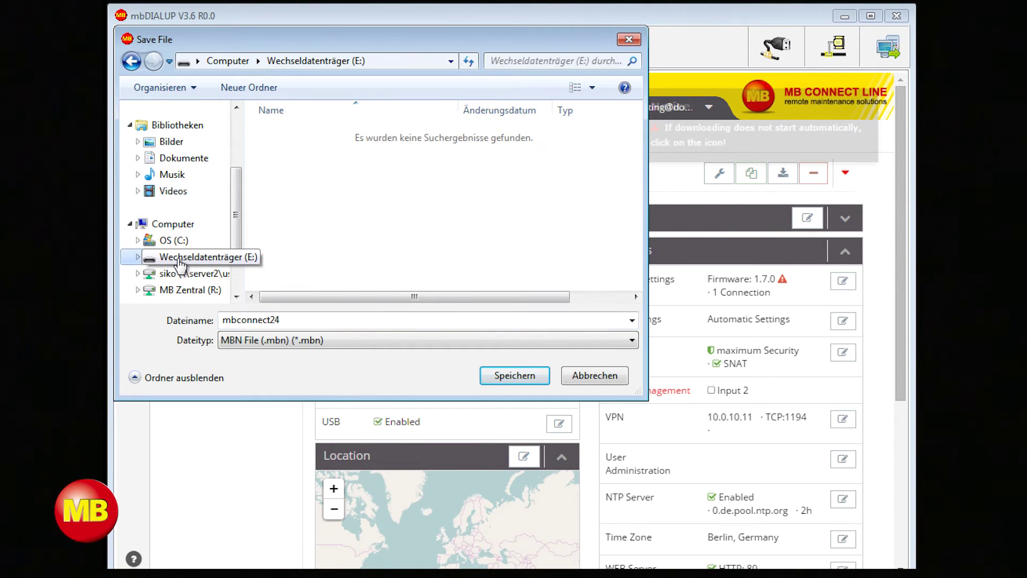
left_click(532, 378)
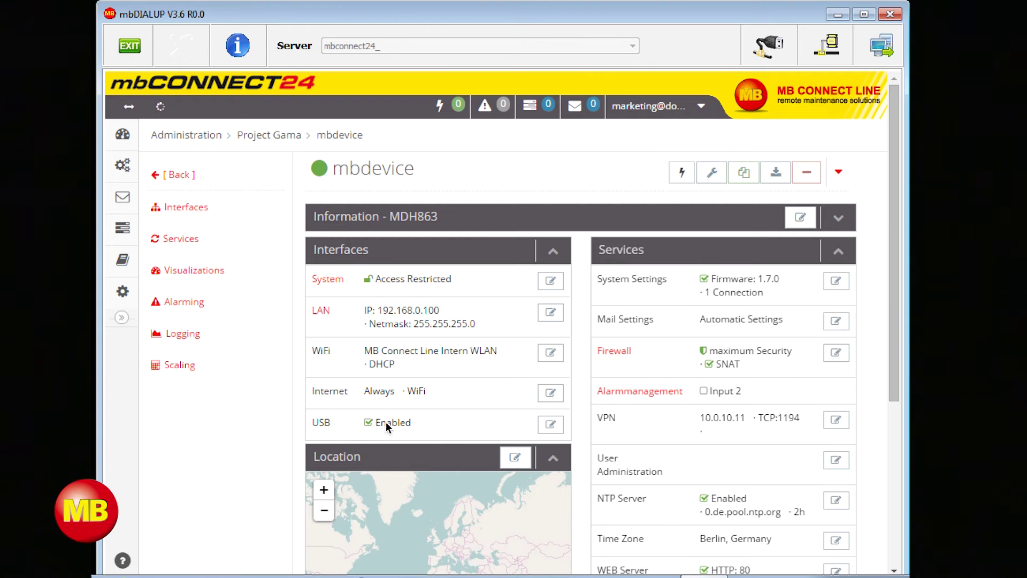
Step: Set USB mode to USB Transparent (USBOverIP), LAN access only, USB-HUB off, and save
left_click(551, 425)
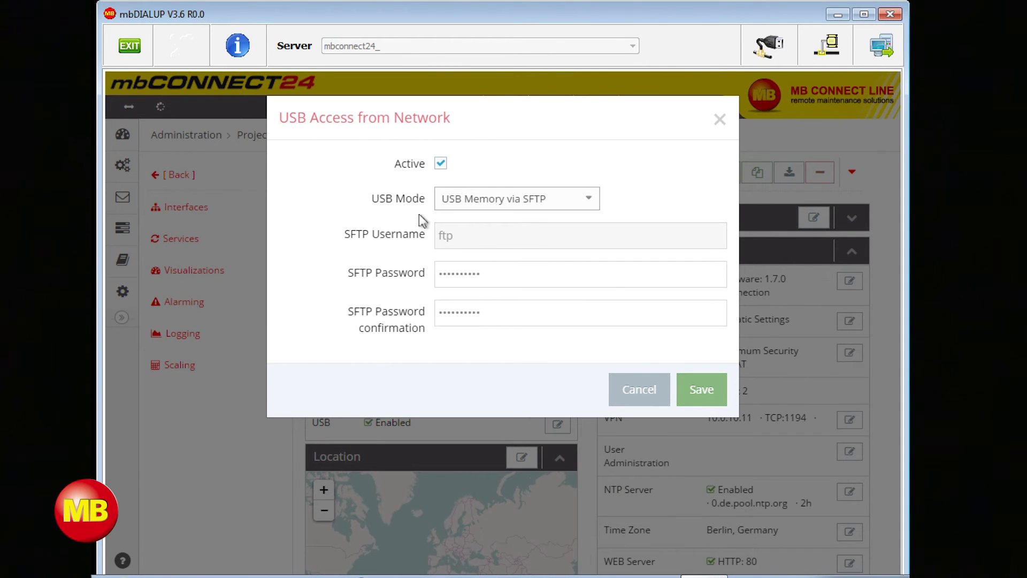
left_click(504, 199)
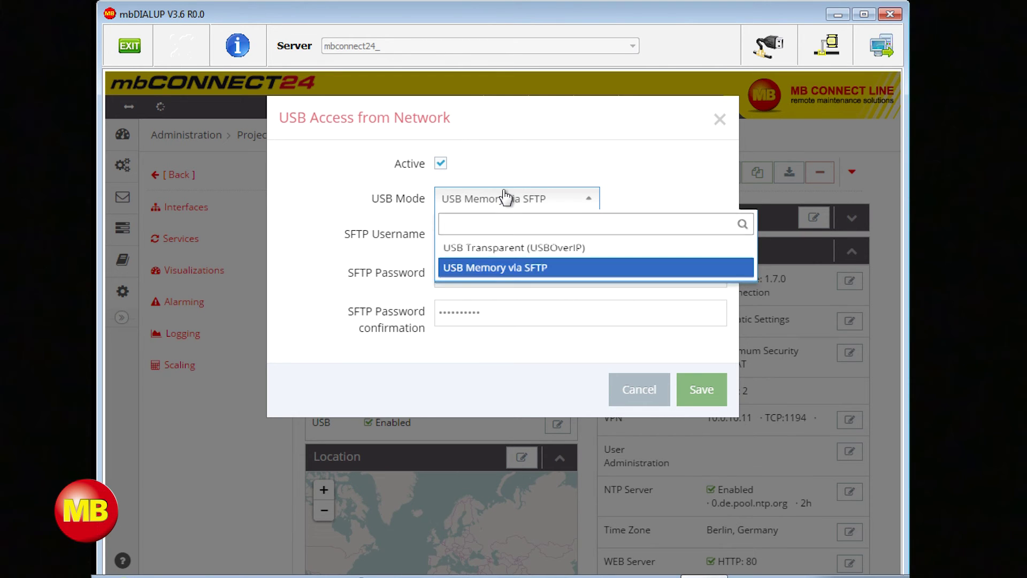
left_click(504, 198)
left_click(504, 198)
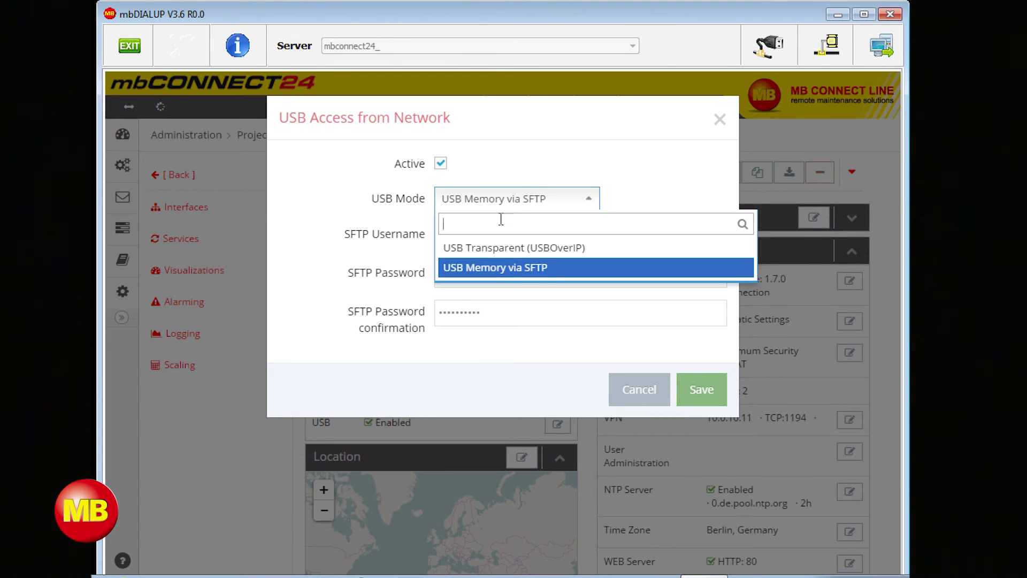
left_click(499, 248)
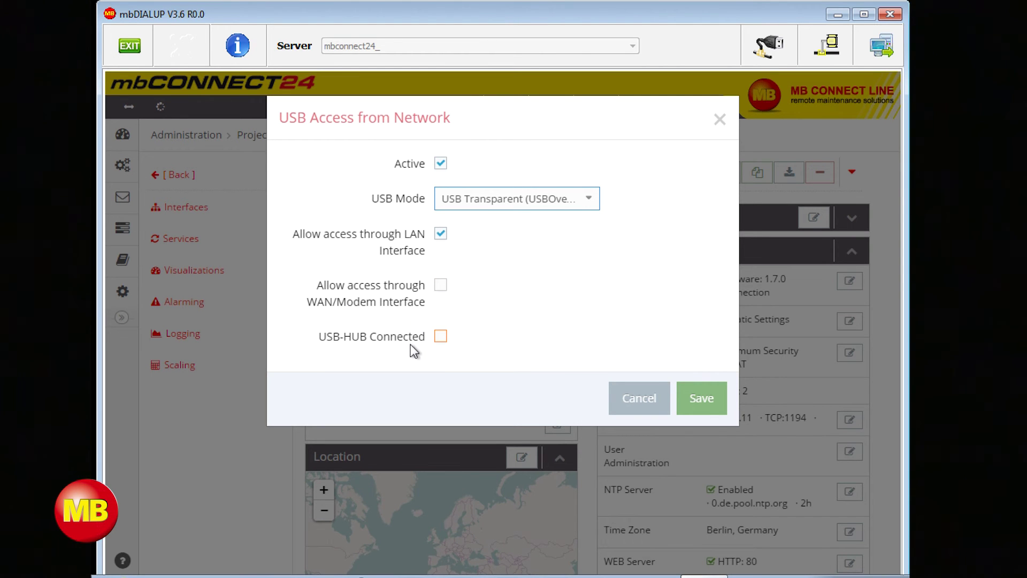
left_click(441, 340)
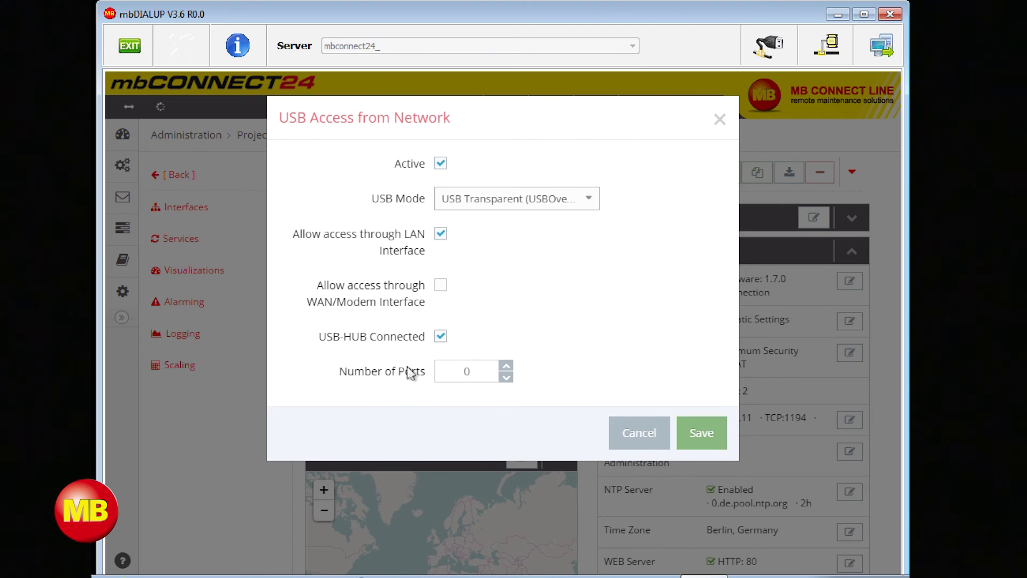
left_click(441, 338)
left_click(687, 392)
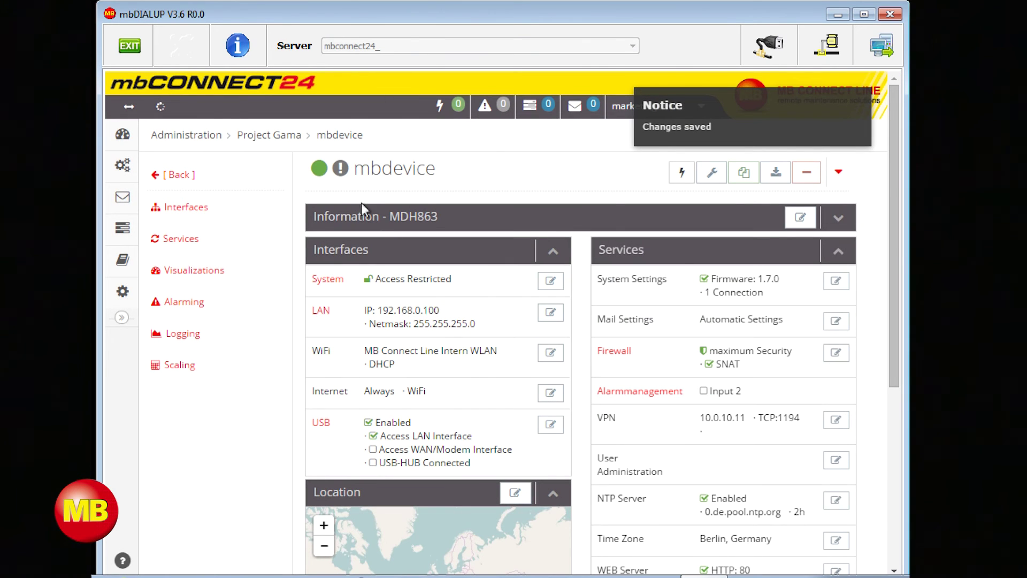
Step: Synchronize the configuration to mbdevice, connect, and attach its USB Mass Storage Device on USB1
left_click(342, 175)
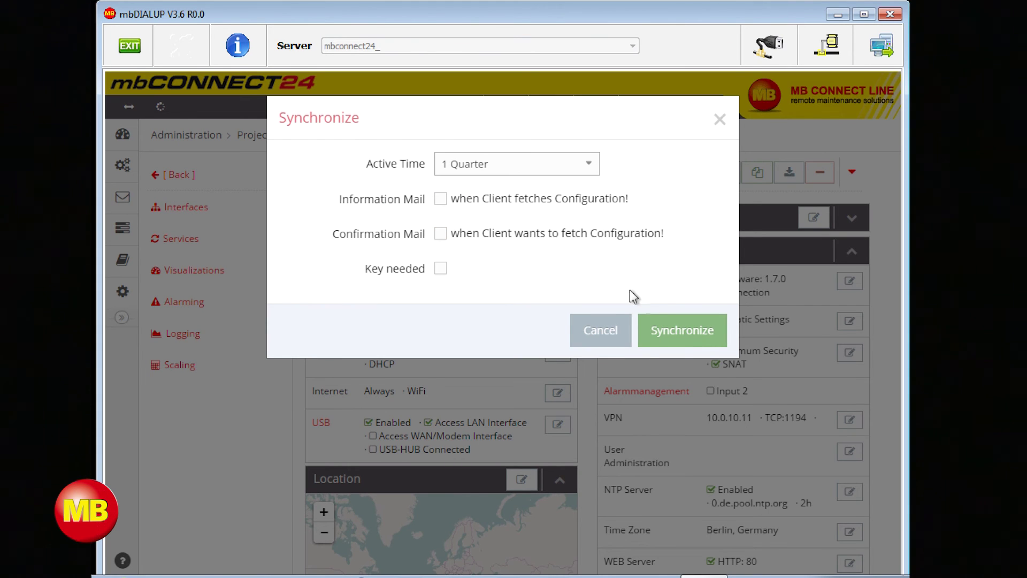
left_click(658, 324)
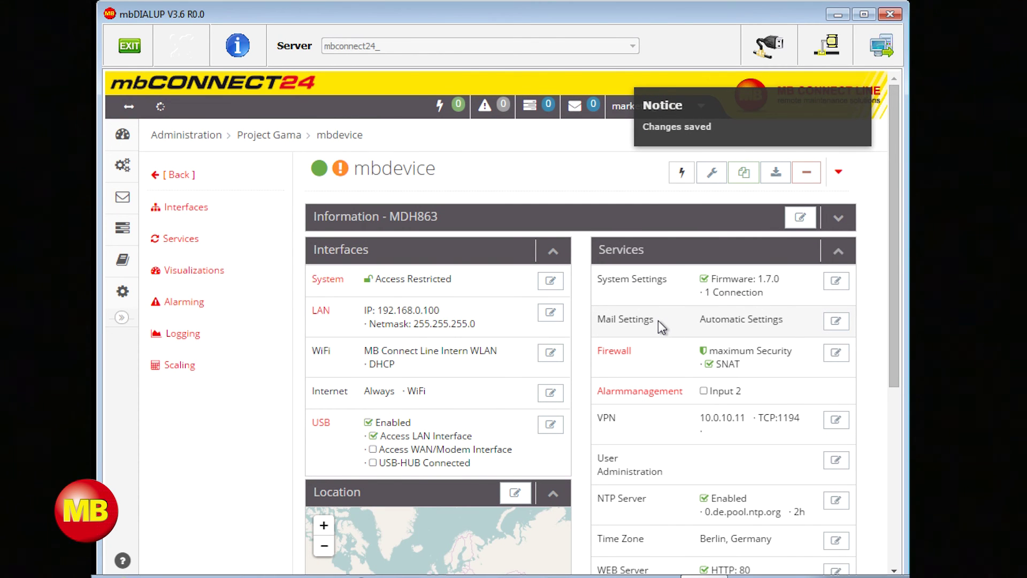
left_click(682, 174)
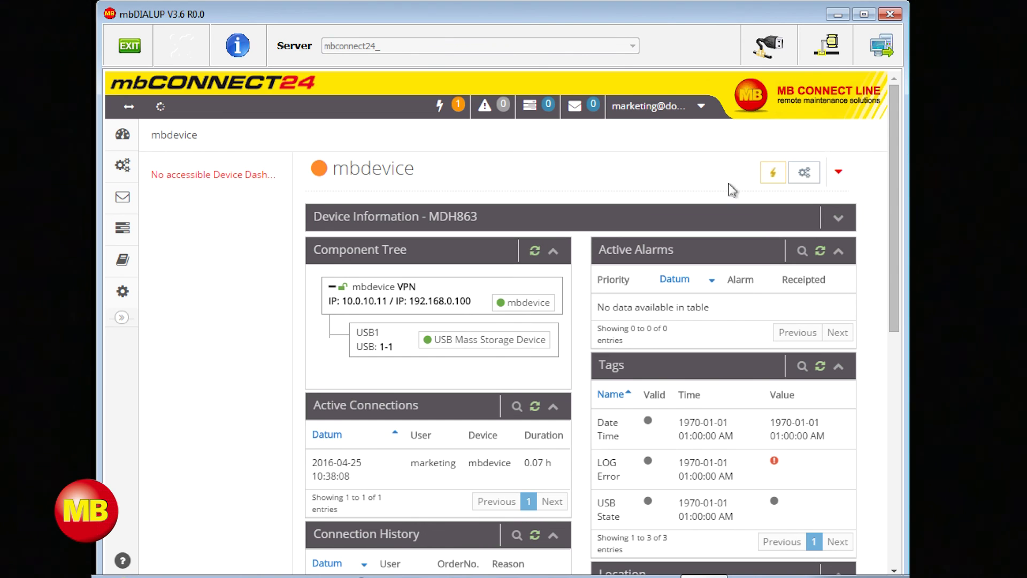
left_click(506, 342)
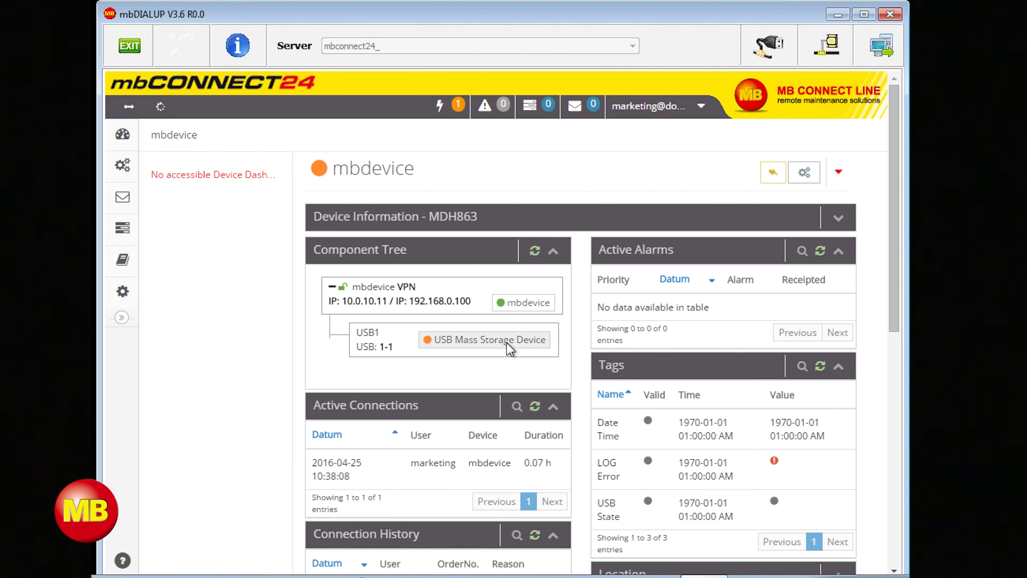
Step: Browse Wechseldatenträger (E:) in Windows Explorer to see the file dinlang_USBoverIP_EN
left_click(506, 343)
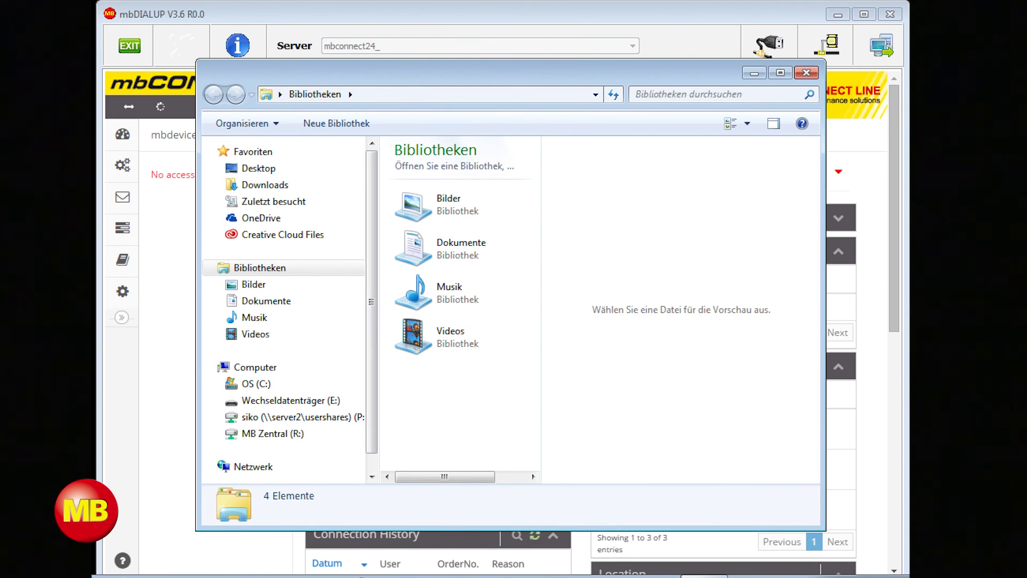
left_click(294, 409)
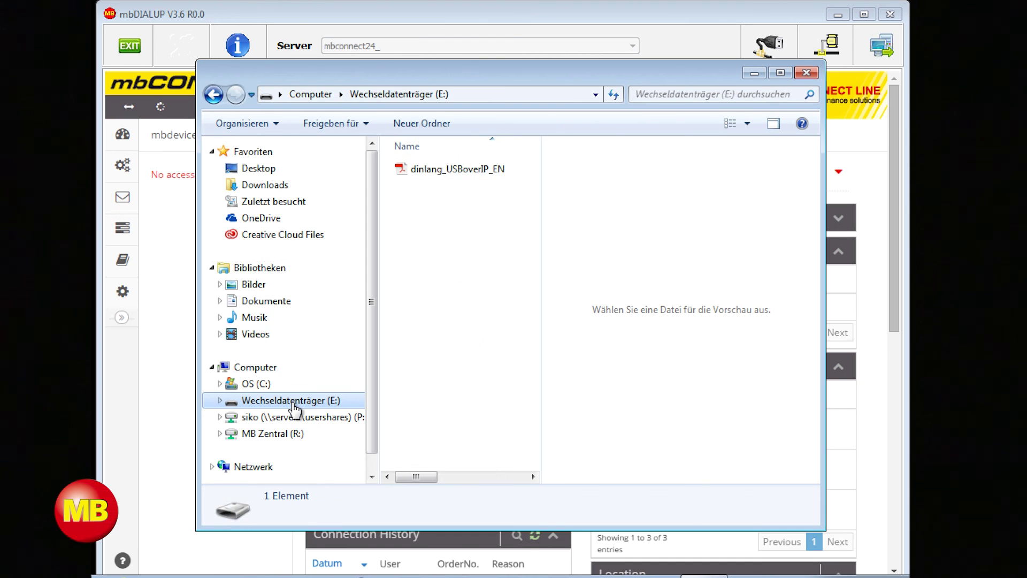